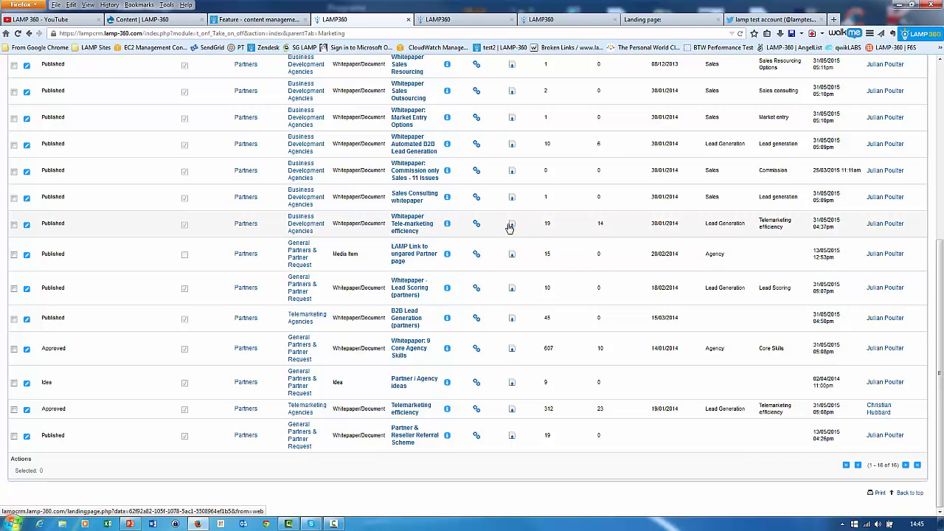
# View the public landing page of the Partner & Reseller Referral Scheme content.
pyautogui.click(513, 228)
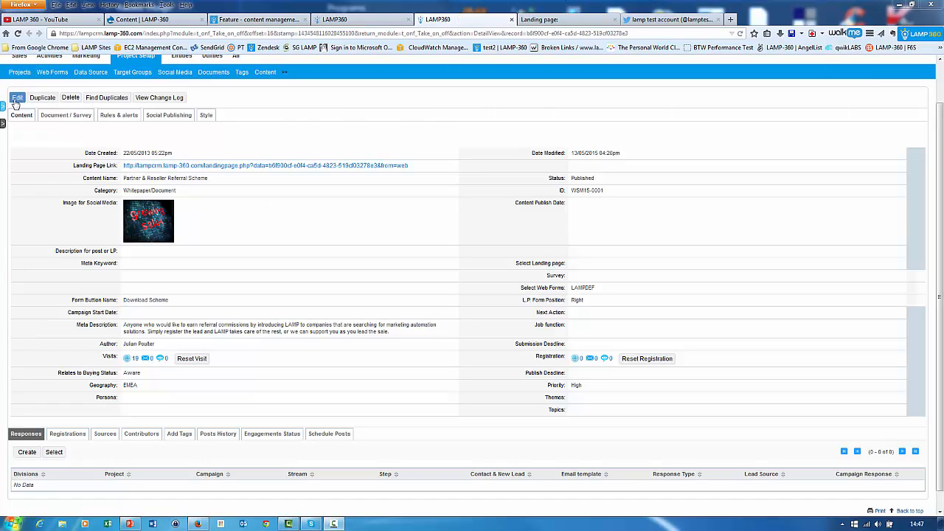
pyautogui.click(203, 168)
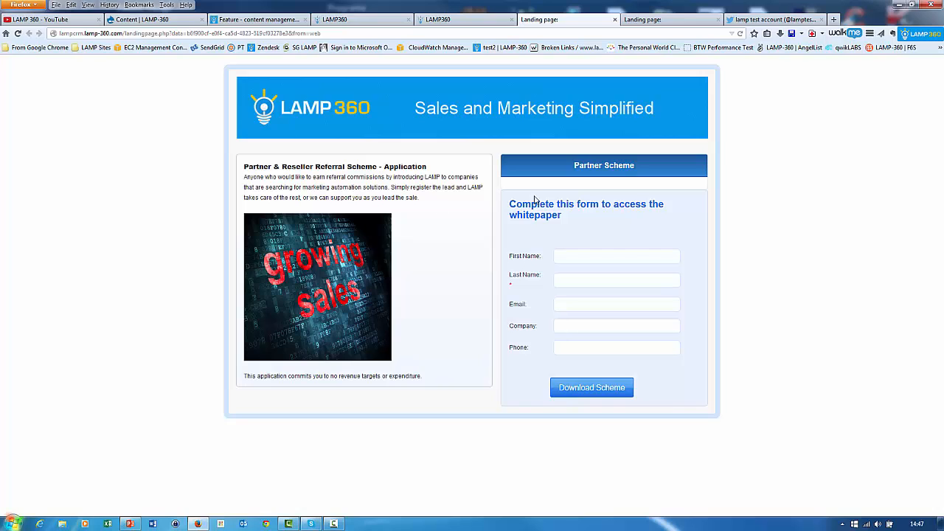
# Return to the Partner & Reseller Referral Scheme record, open it for editing and review its status options.
pyautogui.click(465, 20)
pyautogui.click(17, 99)
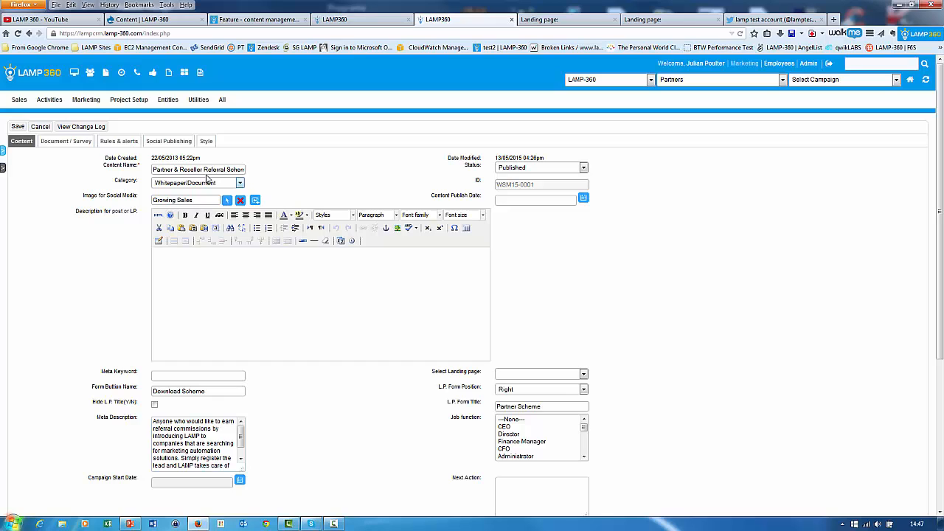
pyautogui.click(522, 168)
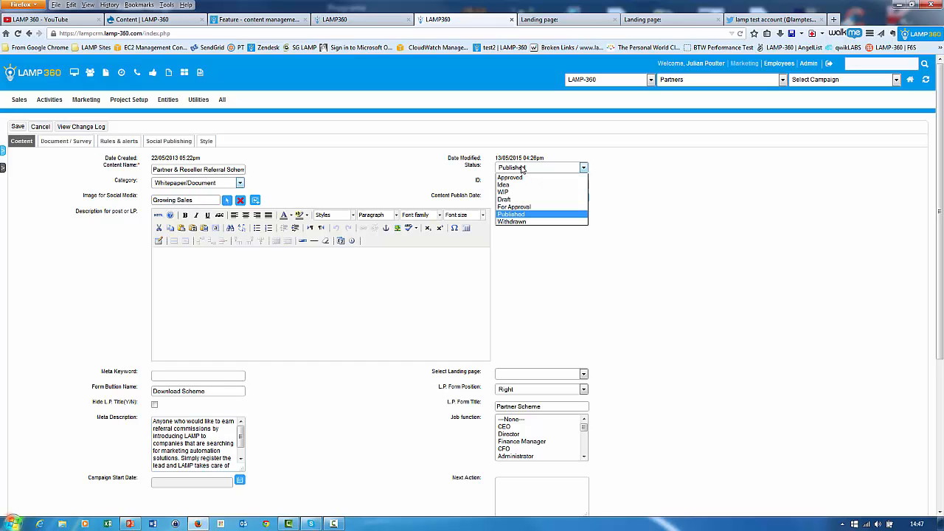
pyautogui.click(635, 192)
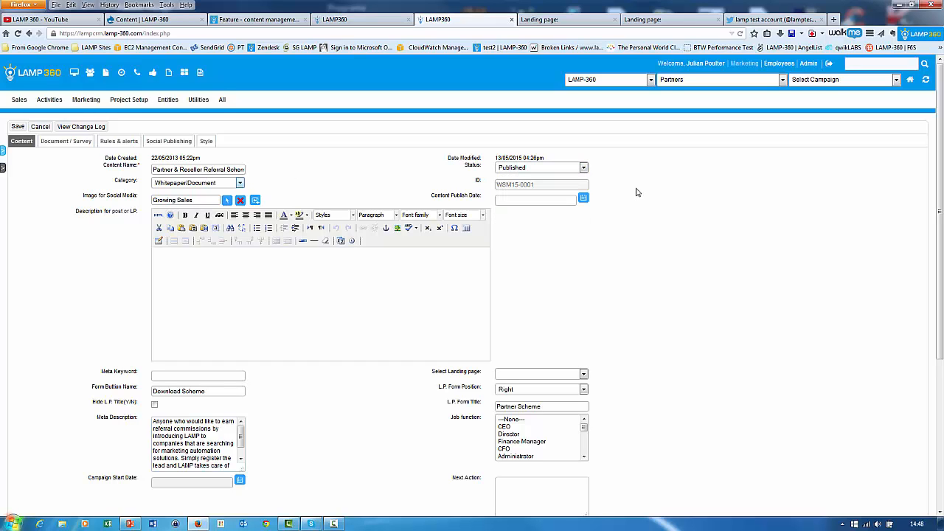
# Set the content's landing page type to Survey Forms and choose Jp Test Survey as its survey.
pyautogui.scroll(-3, 636, 192)
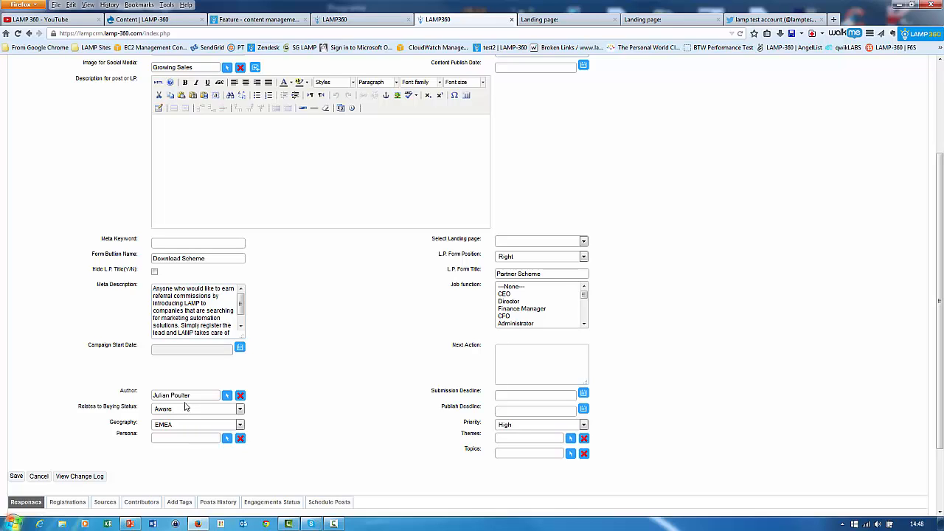
pyautogui.click(539, 243)
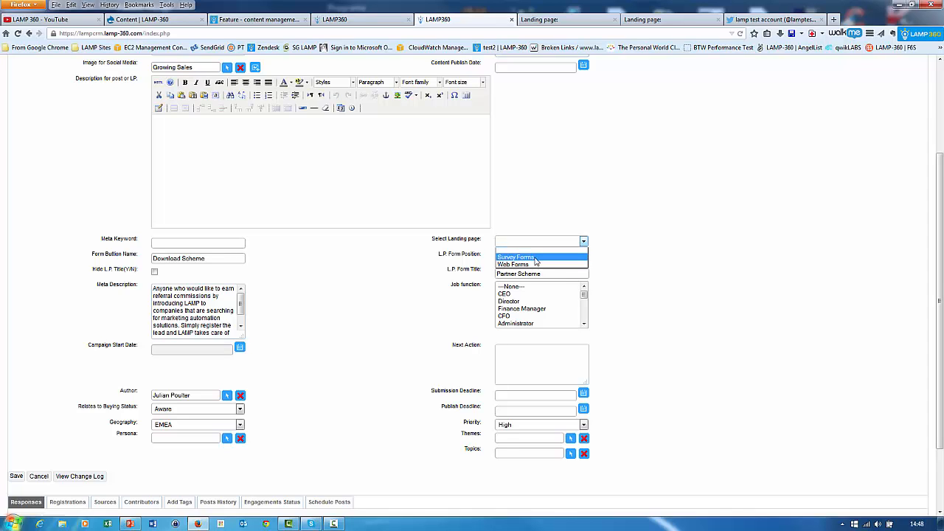
pyautogui.click(516, 257)
pyautogui.click(584, 256)
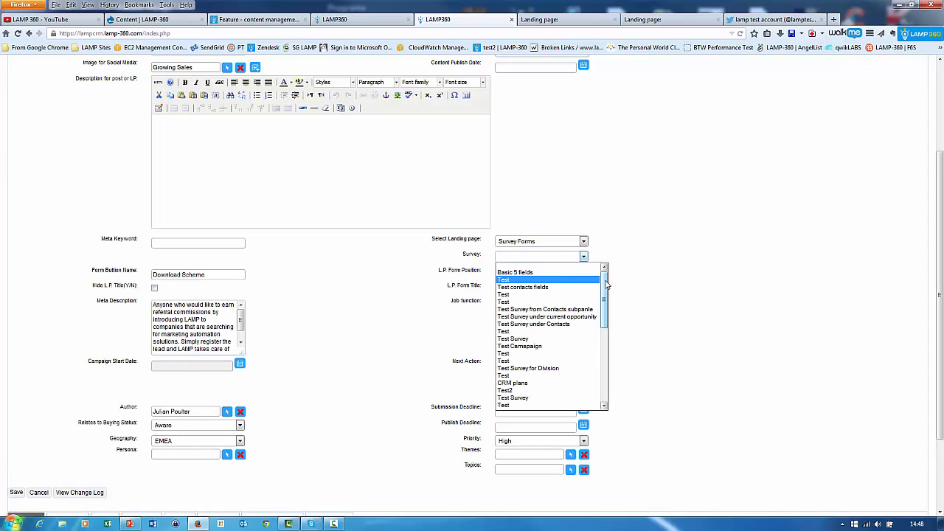
pyautogui.moveTo(605, 282); pyautogui.dragTo(565, 405)
pyautogui.click(544, 408)
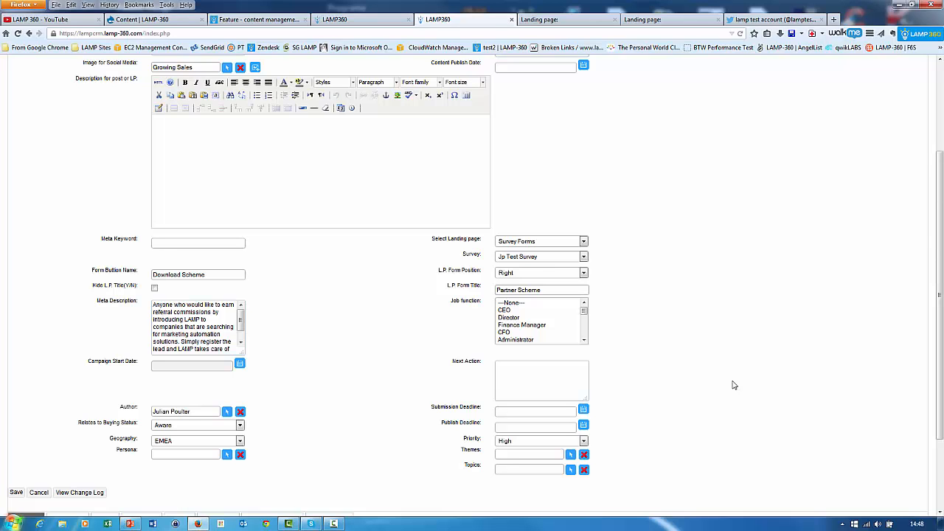
# Examine the content's document and survey settings, including the abstract text and image for landing page 1.
pyautogui.scroll(2, 734, 385)
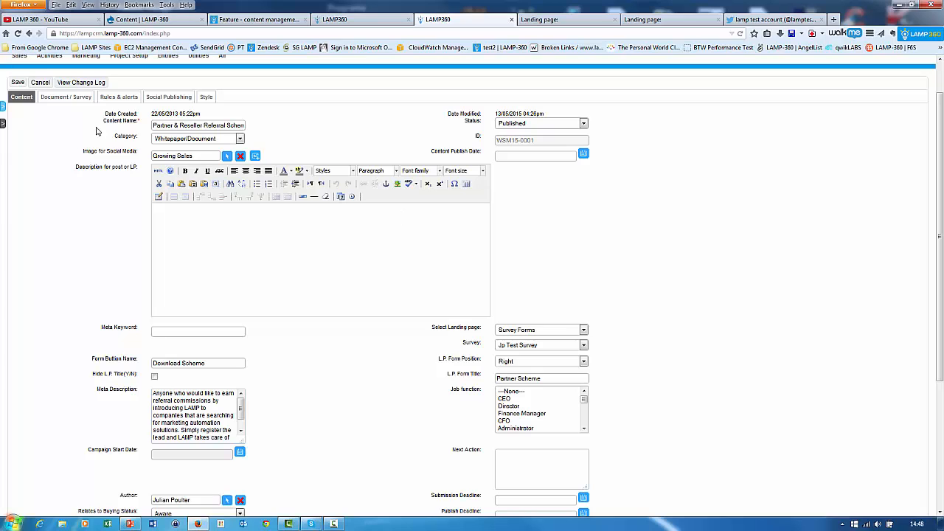
pyautogui.click(67, 100)
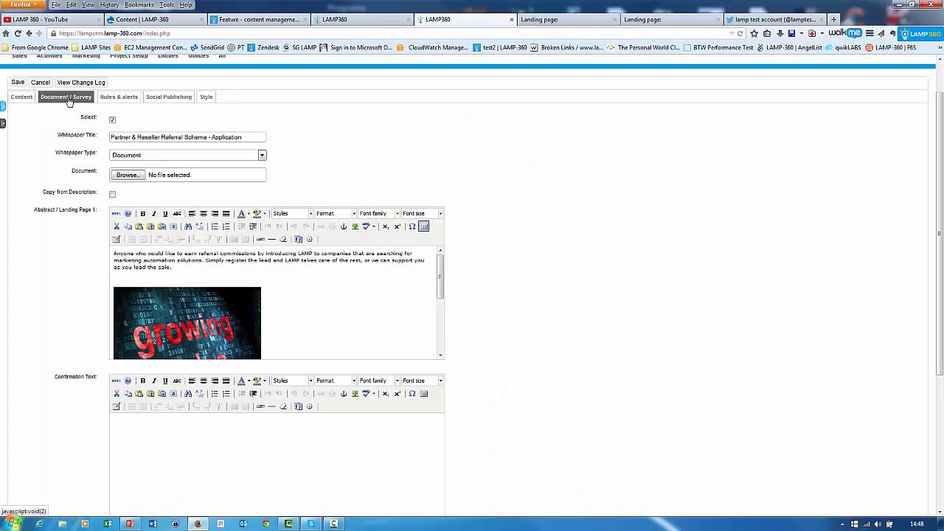
pyautogui.scroll(-1, 514, 149)
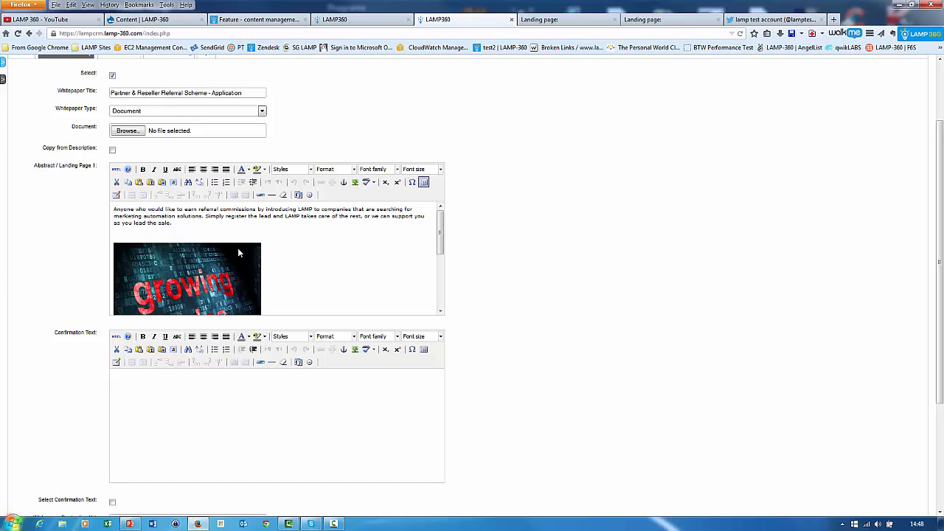
pyautogui.scroll(-2, 237, 252)
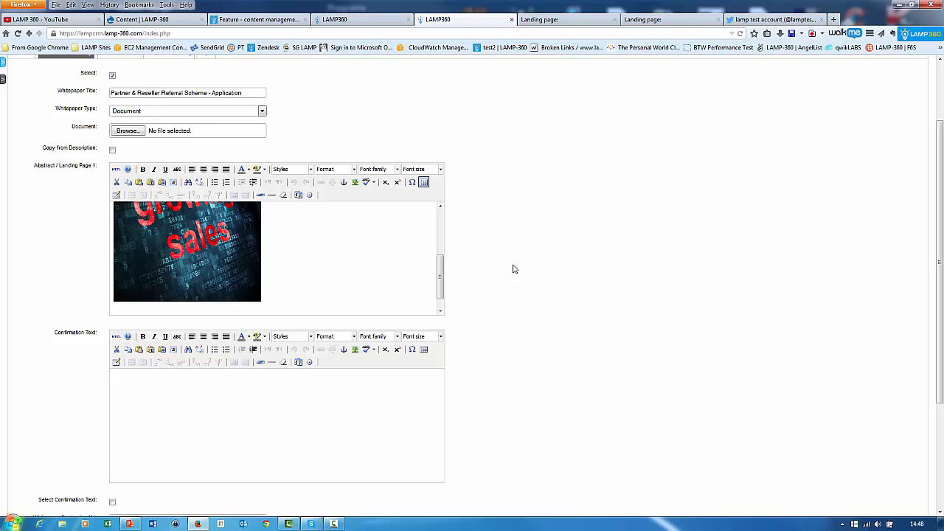
pyautogui.moveTo(443, 264); pyautogui.dragTo(450, 219)
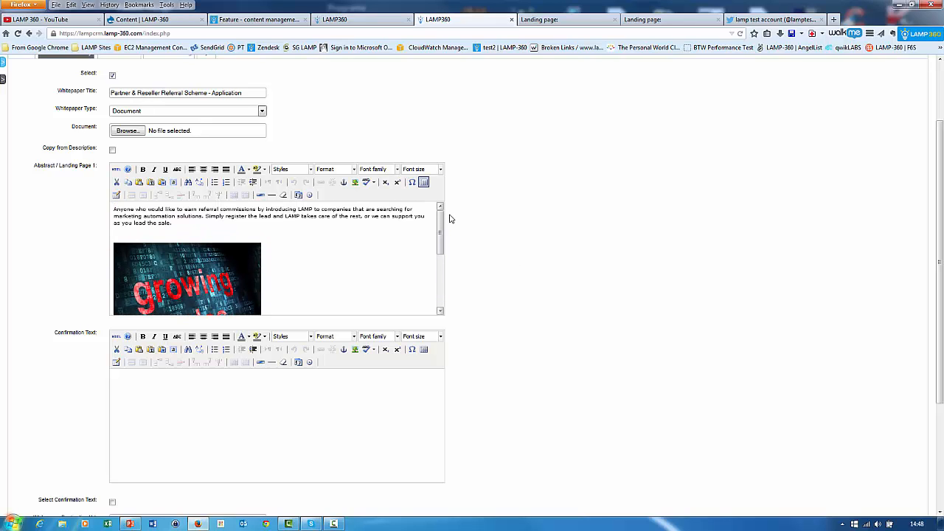
pyautogui.click(286, 222)
# Enter "confimation page" as the confirmation text, enabling the Select Confirmation Text option for the entry and disabling it again.
pyautogui.scroll(-3, 557, 273)
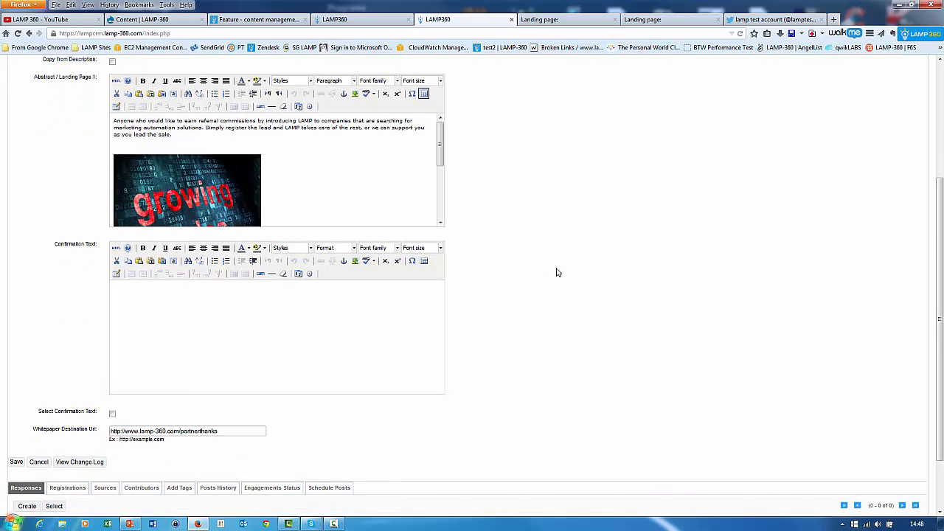
pyautogui.click(112, 414)
pyautogui.click(142, 314)
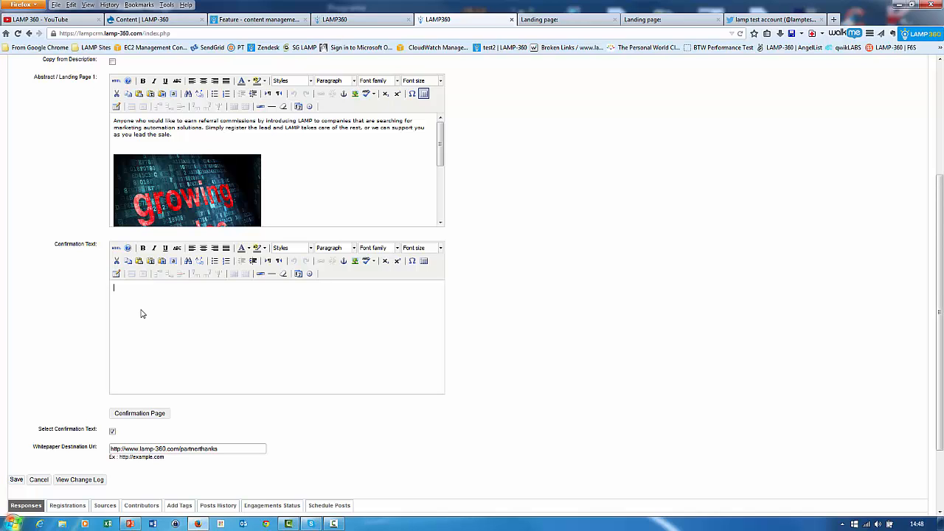
pyautogui.write('confirmation page')
pyautogui.click(112, 431)
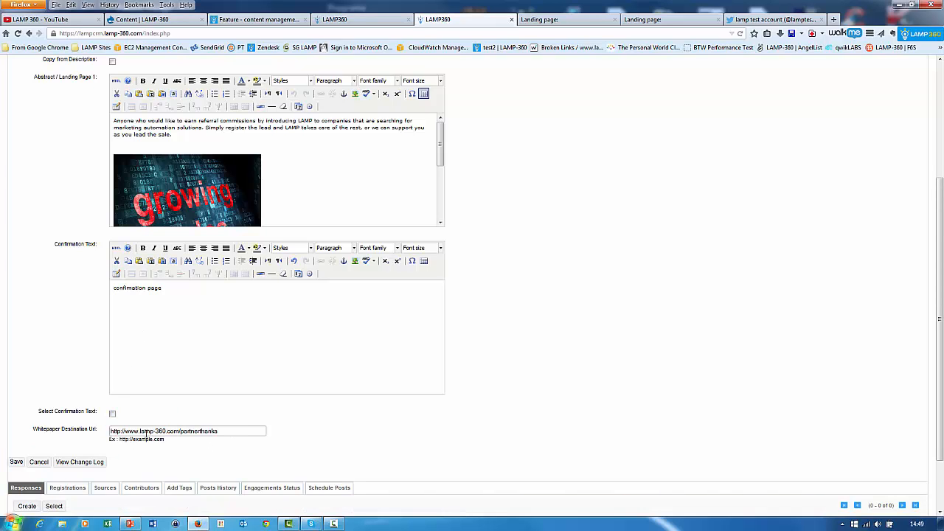
# Review the available whitepaper types and compare the document settings with the public landing page.
pyautogui.scroll(1, 316, 429)
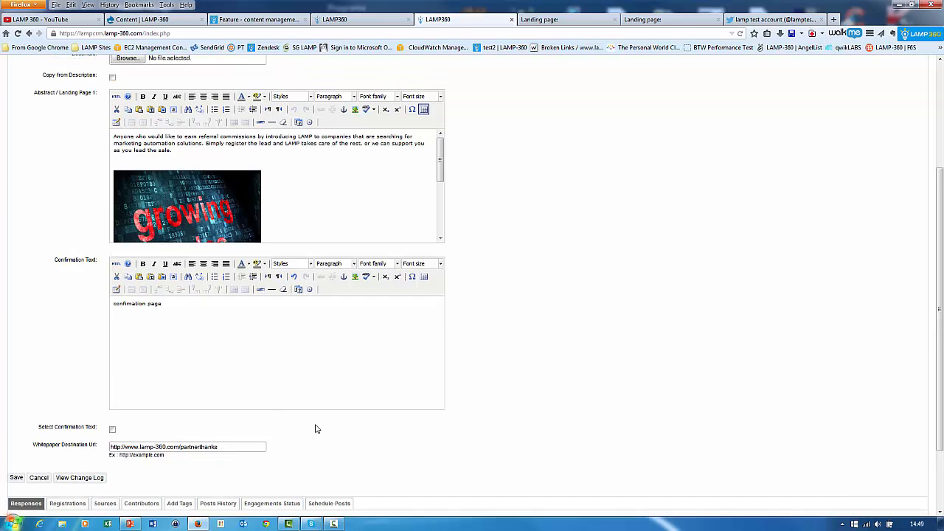
pyautogui.scroll(2, 316, 429)
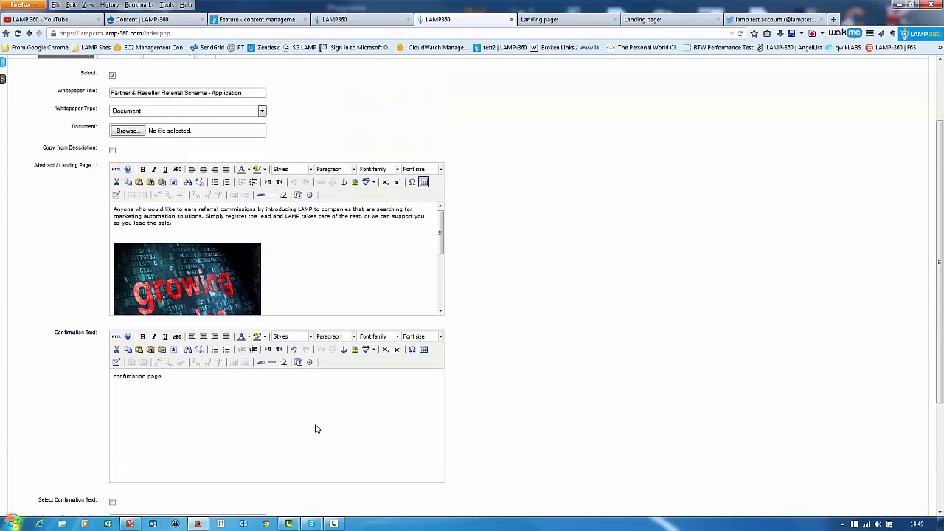
pyautogui.click(136, 114)
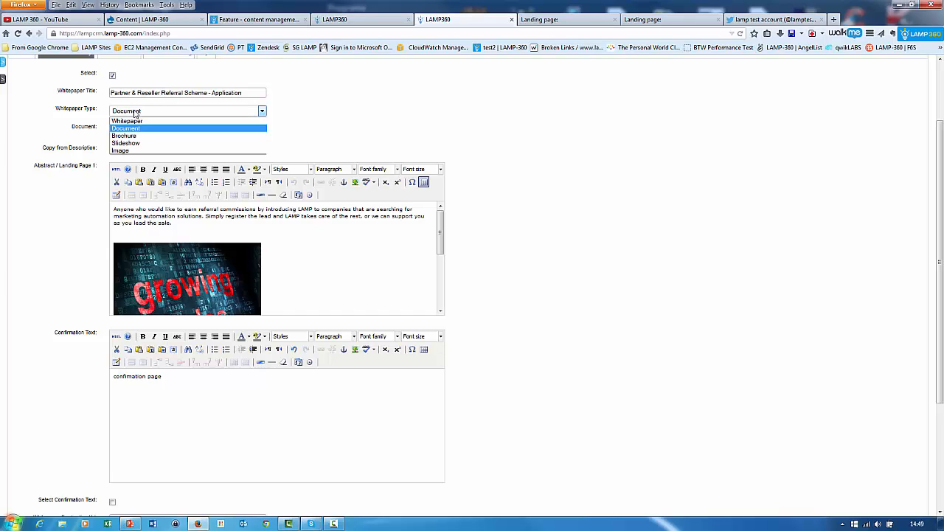
pyautogui.click(435, 122)
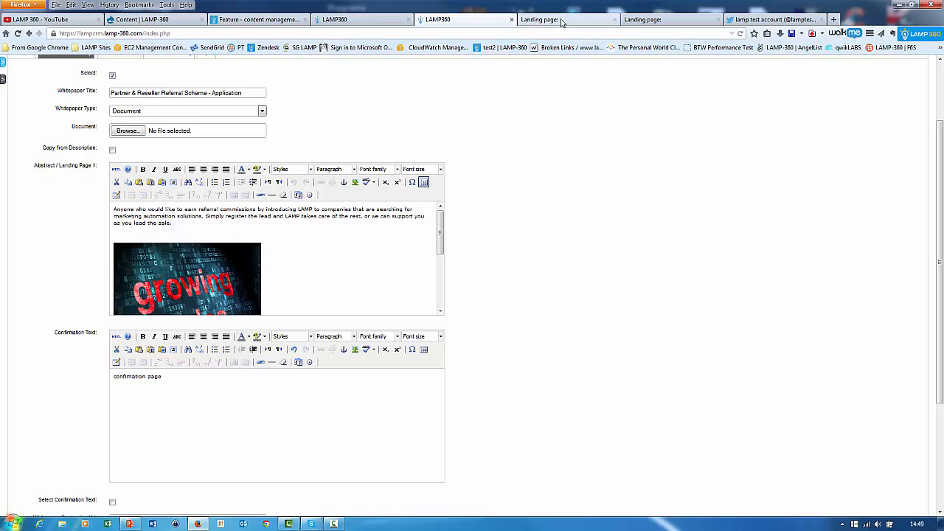
pyautogui.click(531, 19)
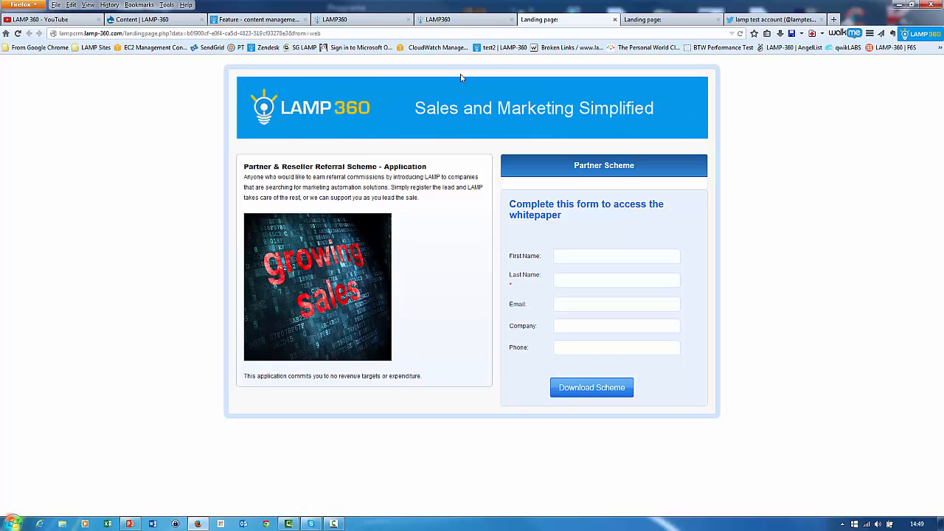
pyautogui.click(453, 21)
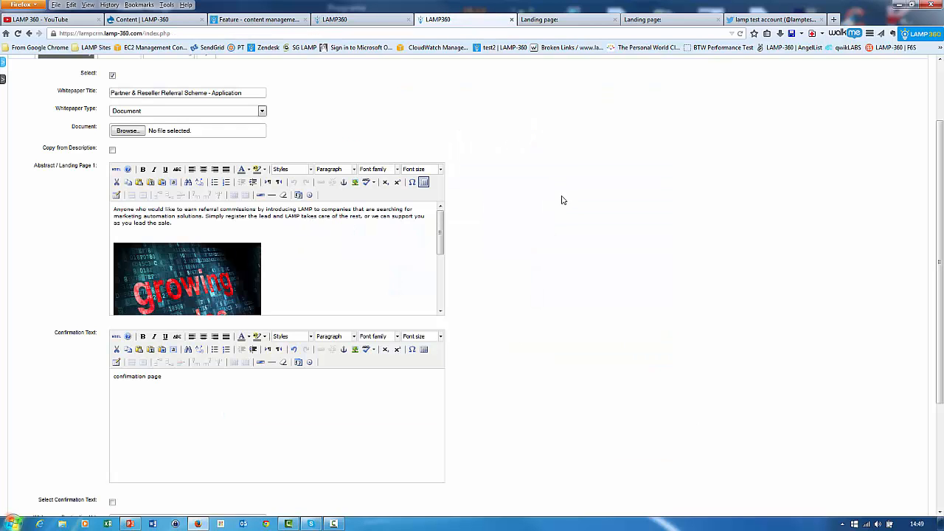
# Examine the content's style settings and its lead rules and alerts, including the available streams.
pyautogui.scroll(2, 550, 204)
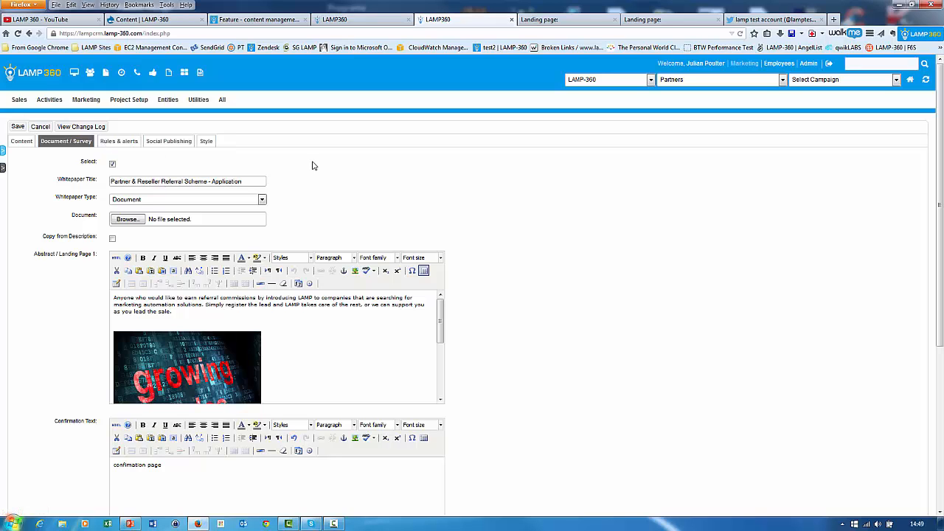
pyautogui.click(205, 142)
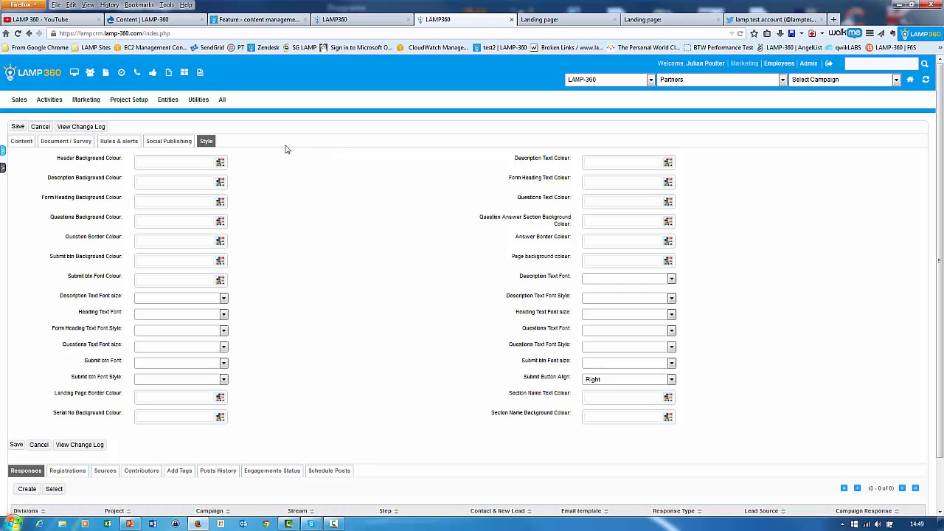
pyautogui.click(123, 144)
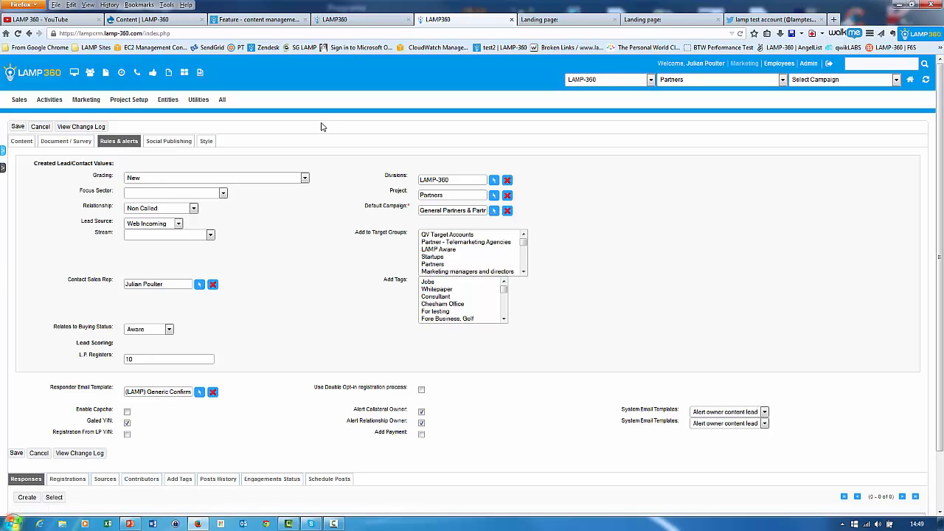
pyautogui.scroll(-1, 332, 183)
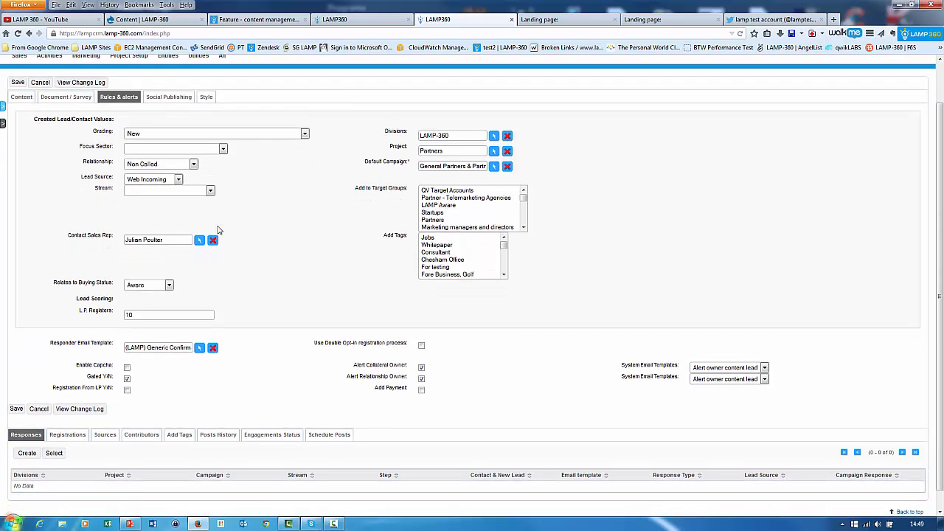
pyautogui.click(198, 191)
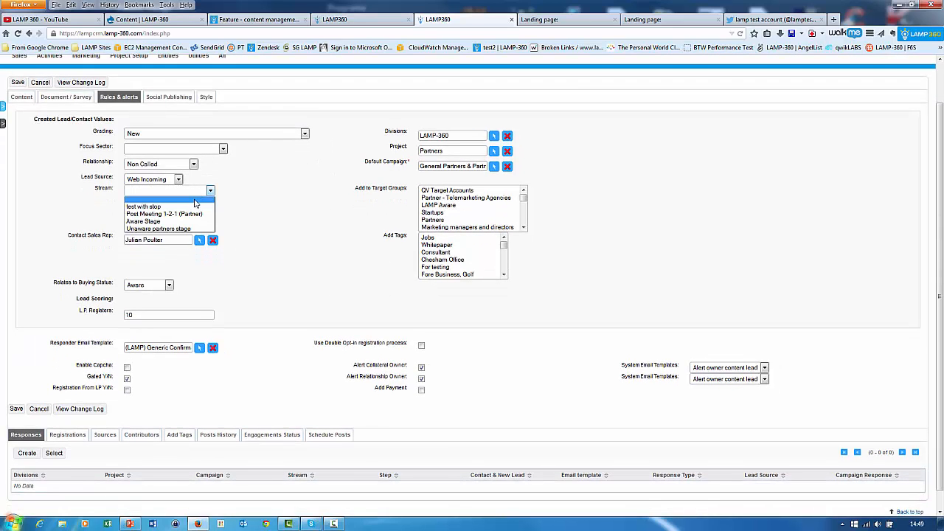
pyautogui.click(248, 208)
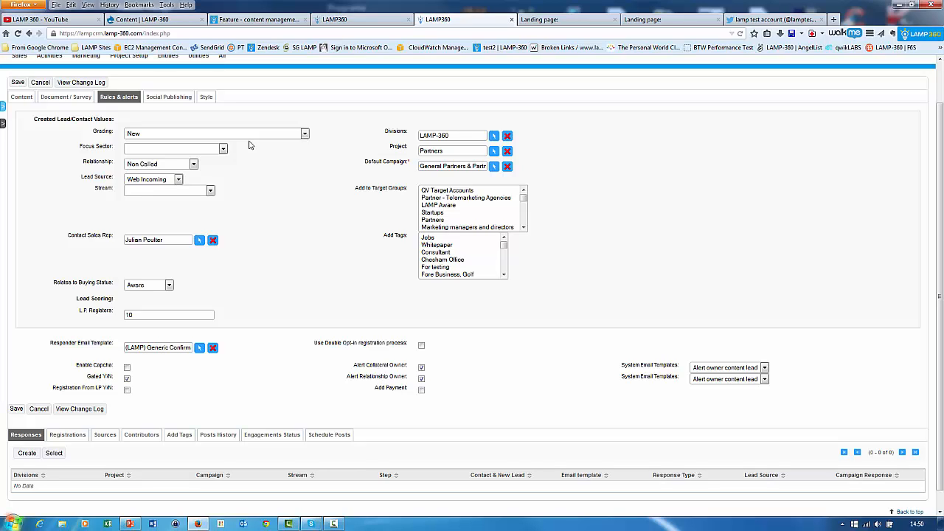
# Set up a Twitter post copied from the description with #lamp360 appended, publishing now to the Twit Test profile.
pyautogui.click(177, 98)
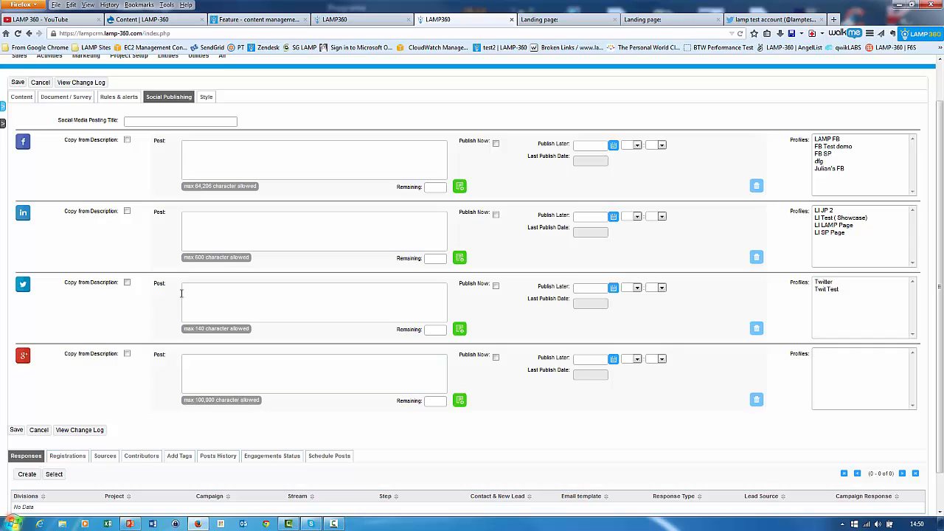
pyautogui.click(127, 140)
pyautogui.click(126, 140)
pyautogui.click(127, 283)
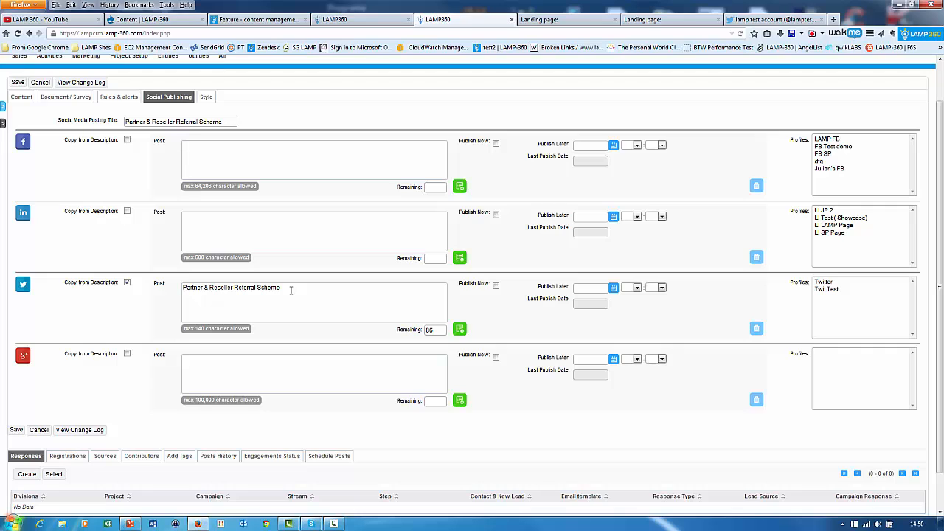
pyautogui.write('#lamp360')
pyautogui.click(496, 287)
pyautogui.click(827, 290)
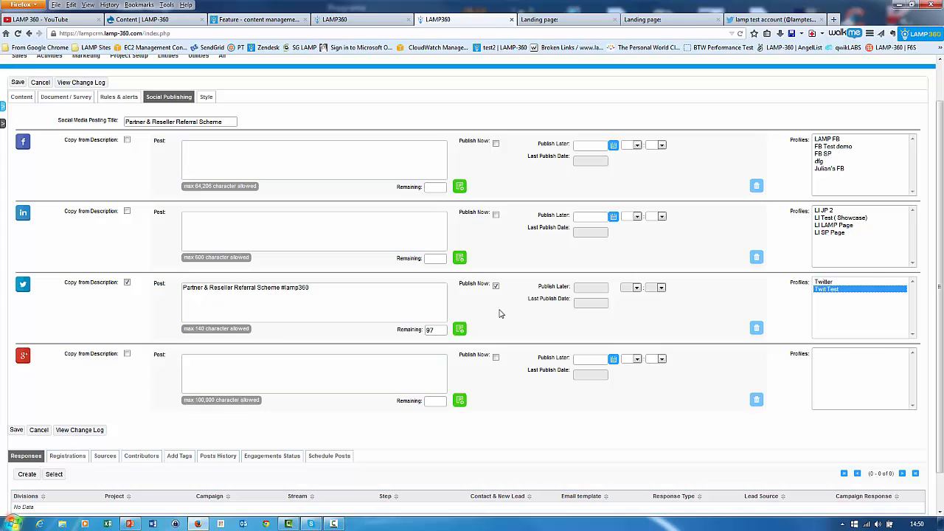
# Add a second Twitter post with the same text and schedule it for 2015-06-18.
pyautogui.click(460, 329)
pyautogui.click(613, 352)
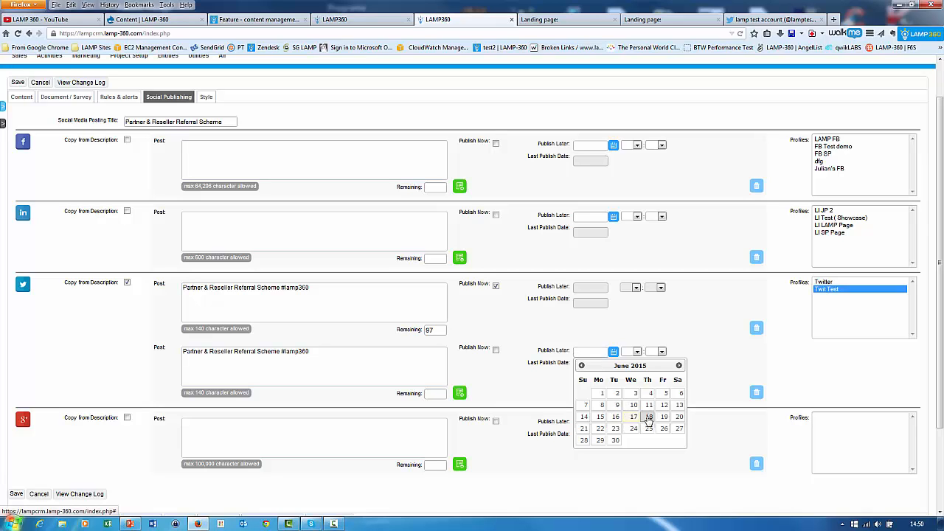
pyautogui.click(648, 417)
# Add a third Twitter post with the same text and schedule it for 2015-06-19.
pyautogui.click(459, 393)
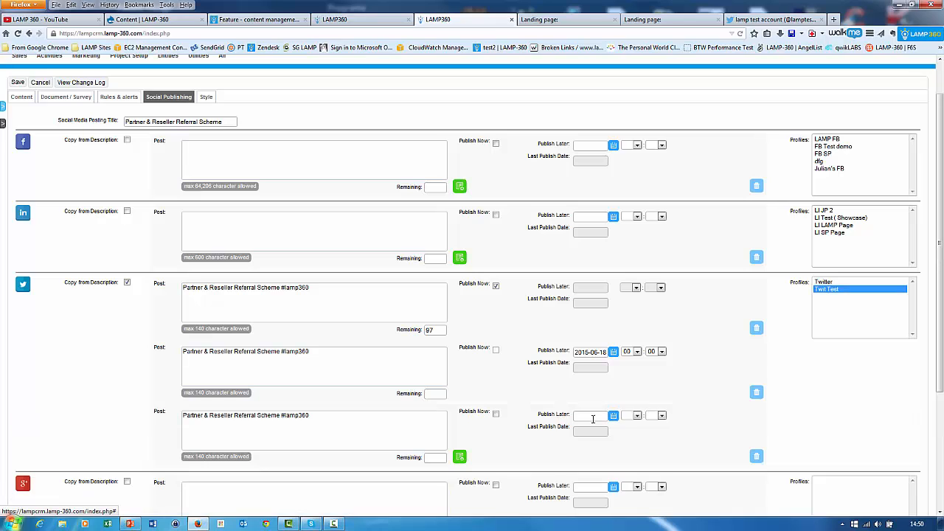
pyautogui.click(613, 415)
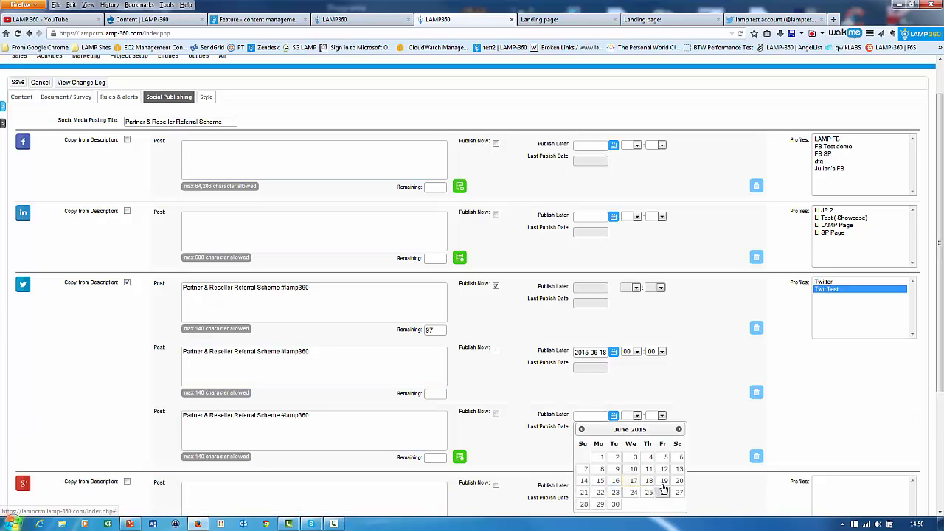
pyautogui.click(664, 482)
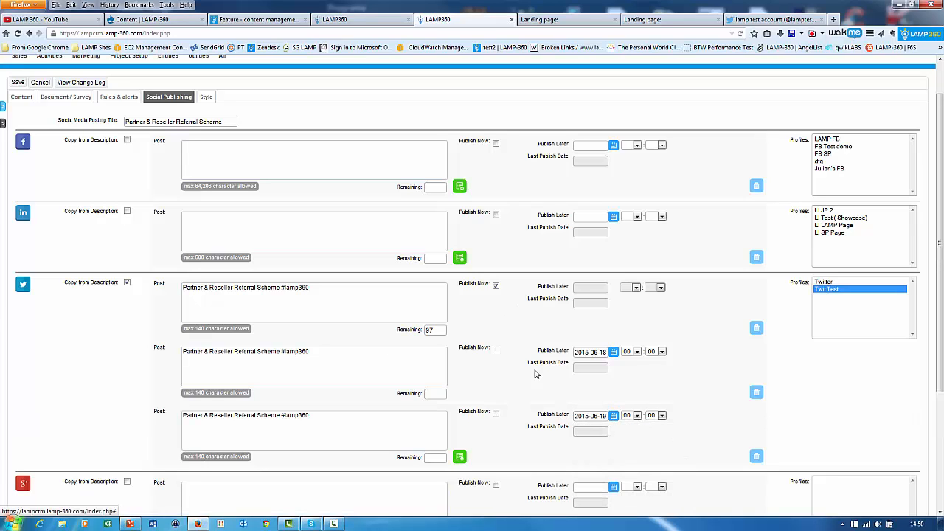
# Set the publish time to 08:00 for the 2015-06-18 Twitter post and 17:00 for the 2015-06-19 post.
pyautogui.click(637, 353)
pyautogui.click(628, 448)
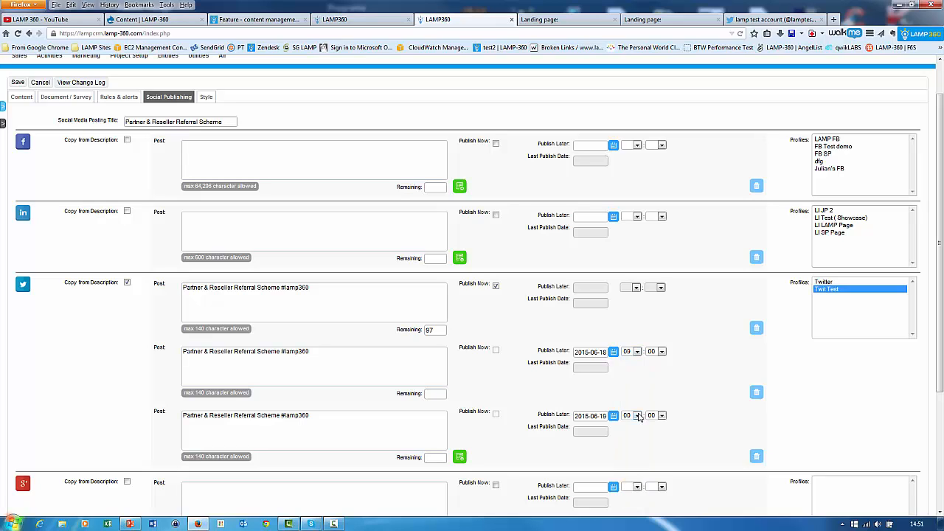
pyautogui.click(638, 415)
pyautogui.click(632, 399)
# Return to the main content details, save the record and open its landing page link.
pyautogui.click(25, 98)
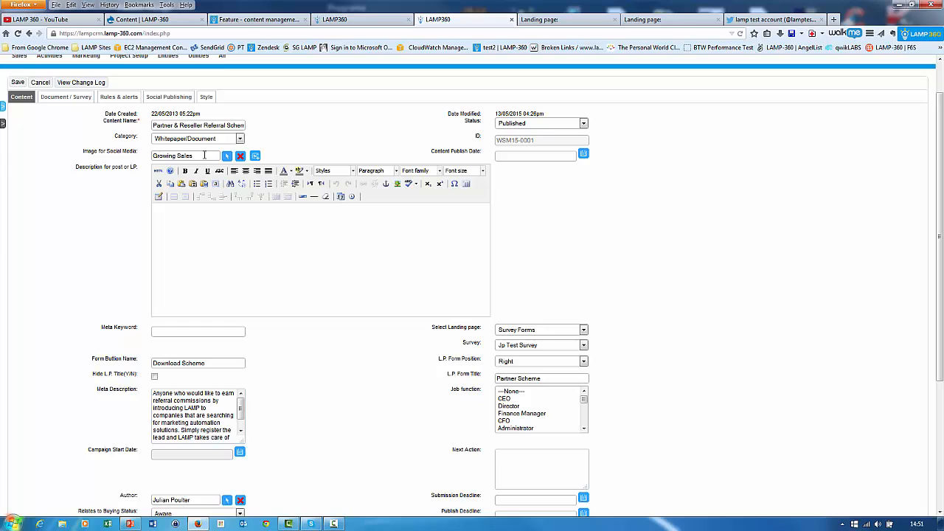
pyautogui.click(17, 82)
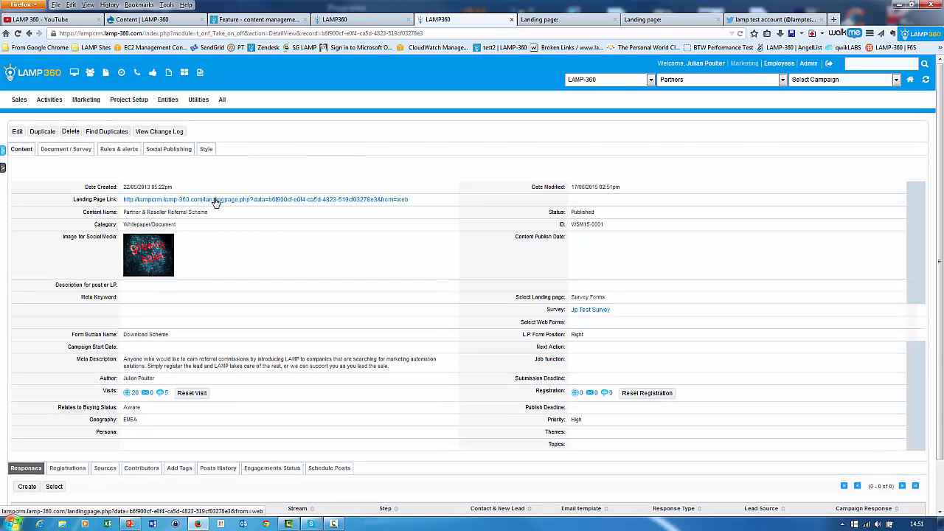
pyautogui.click(215, 200)
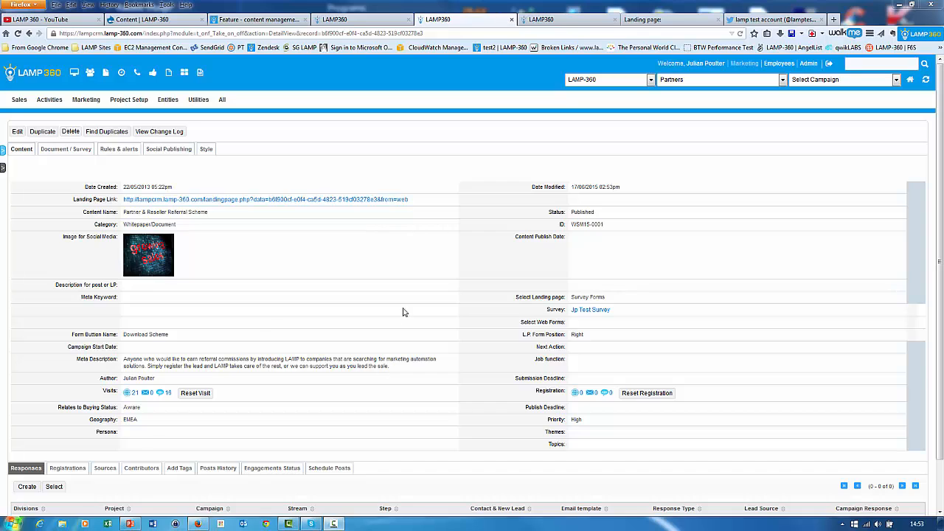
# Review the content's registrations, its history of published posts and its scheduled posts.
pyautogui.scroll(-2, 403, 313)
pyautogui.click(68, 417)
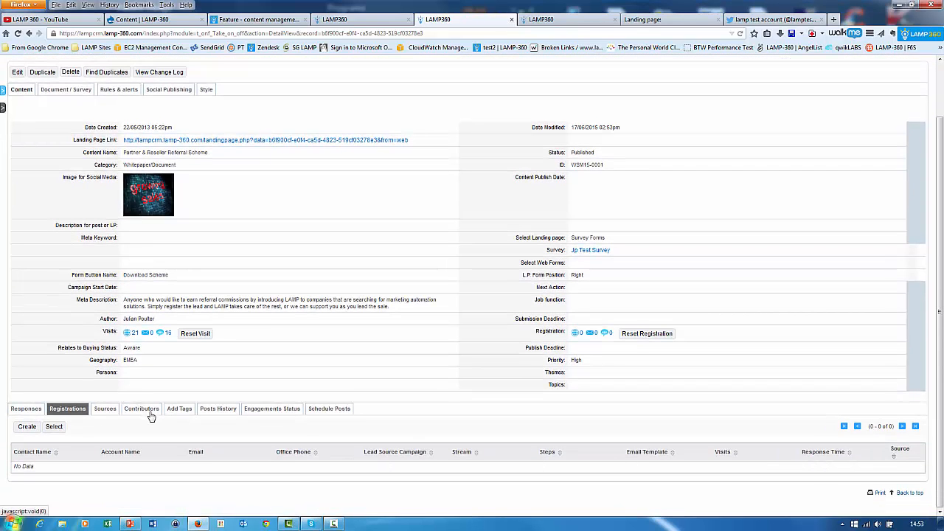
pyautogui.click(213, 413)
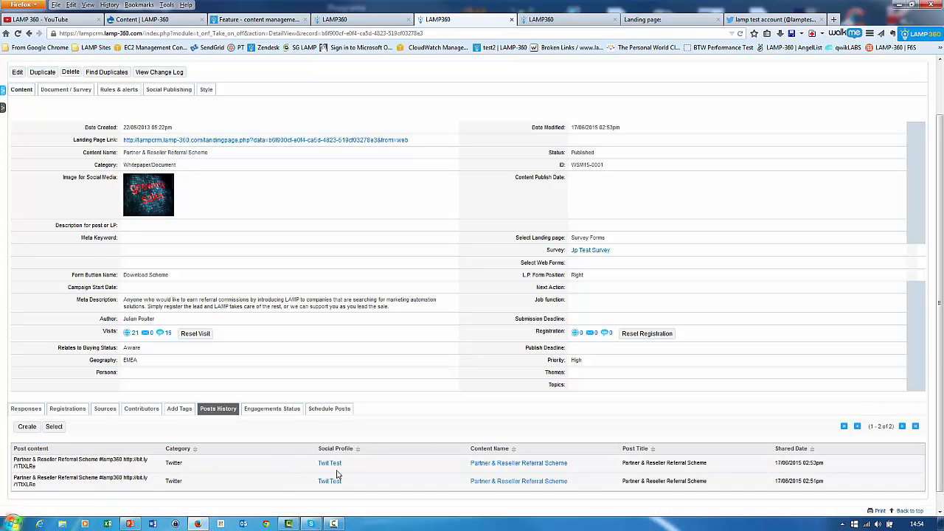
pyautogui.click(324, 410)
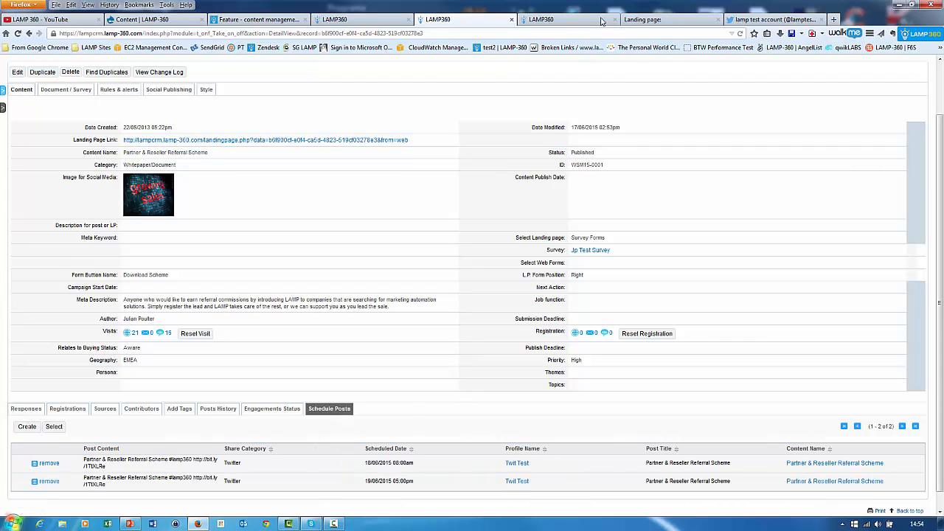
# Switch to the test account's Twitter page and open the landing page from the newest Partner & Reseller Referral Scheme tweet.
pyautogui.click(793, 21)
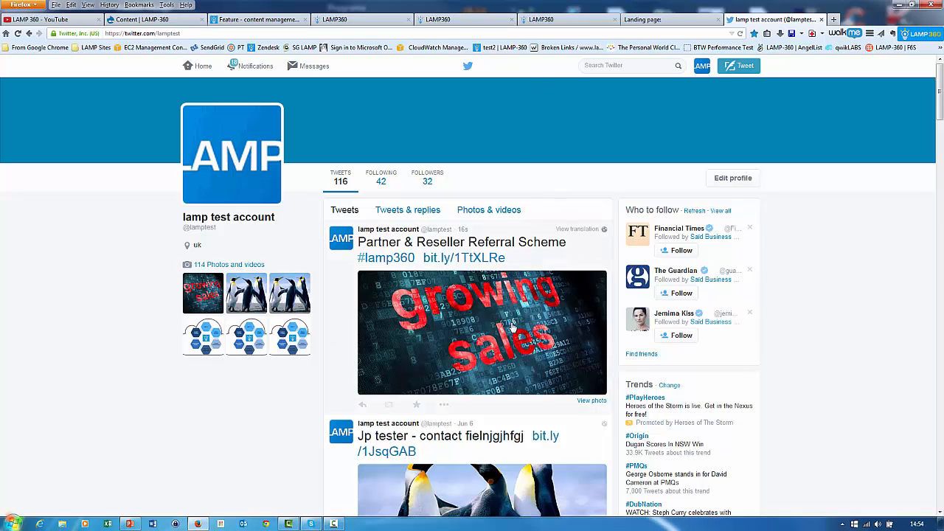
pyautogui.click(476, 263)
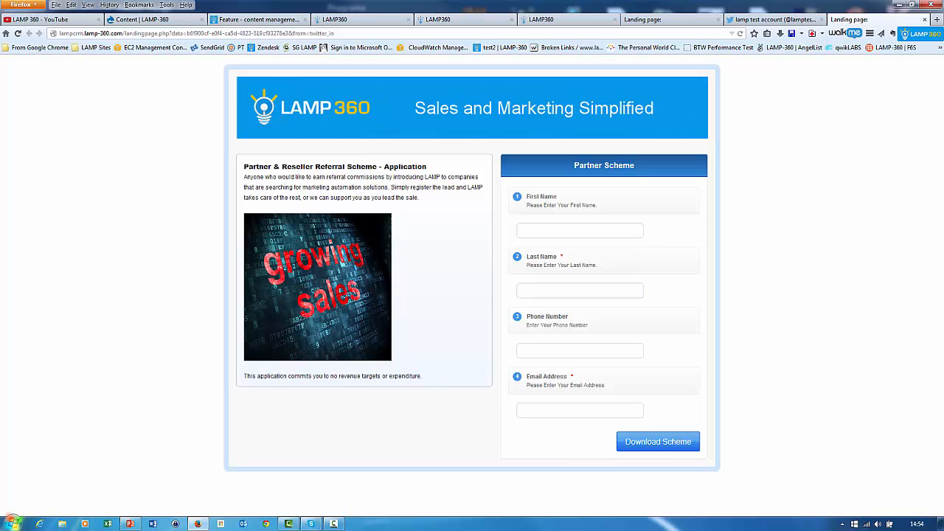
# Fill in the Partner Scheme form with the contact's first name, last name, phone number and email address, and submit it.
pyautogui.click(575, 231)
pyautogui.write('Jp')
pyautogui.press('Tab')
pyautogui.write('test')
pyautogui.press('Tab')
pyautogui.write('987987')
pyautogui.press('Tab')
pyautogui.write('julan')
pyautogui.press('BackSpace')
pyautogui.press('BackSpace')
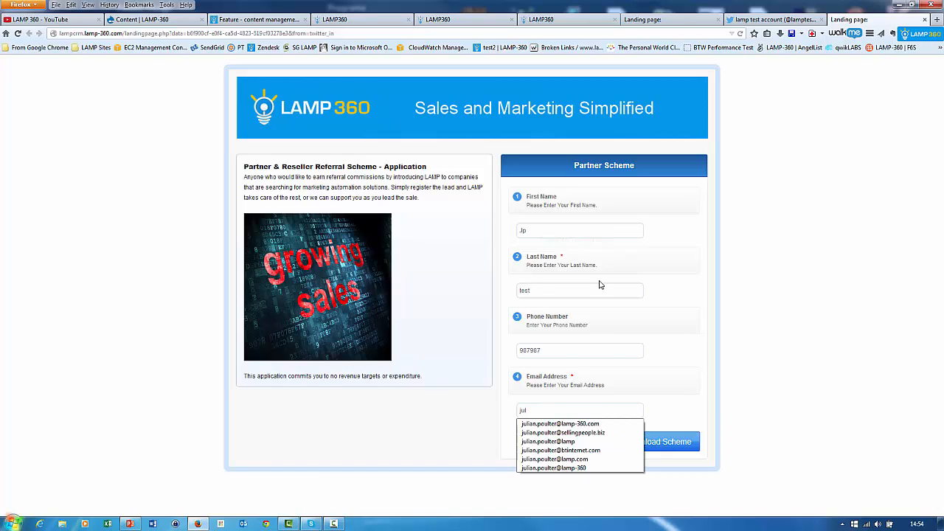
pyautogui.click(560, 424)
pyautogui.click(653, 443)
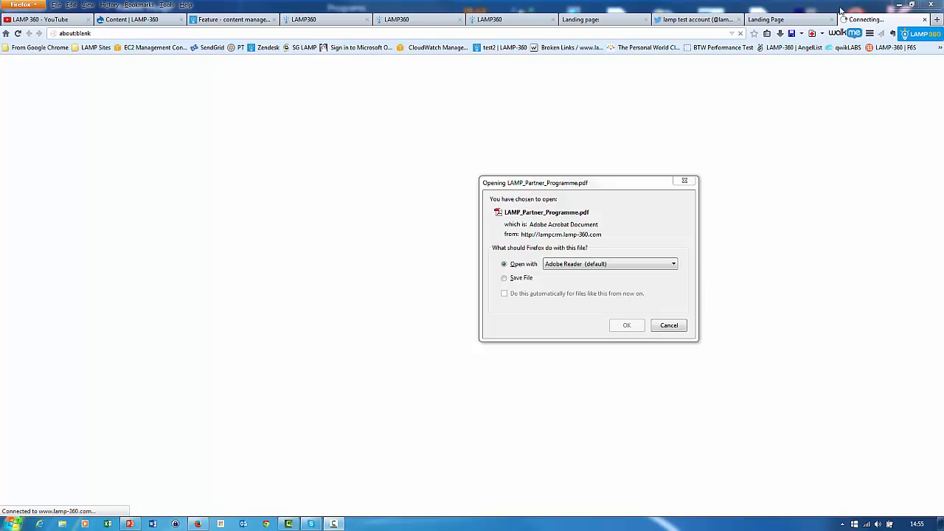
# Open the downloaded LAMP_Partner_Programme.pdf in Adobe Reader and bring up the partner thank-you page.
pyautogui.click(784, 21)
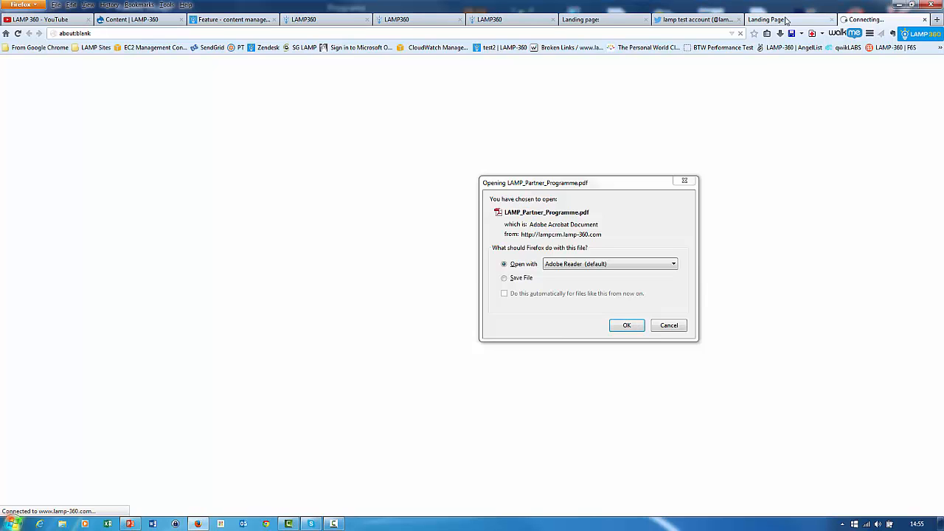
pyautogui.click(626, 326)
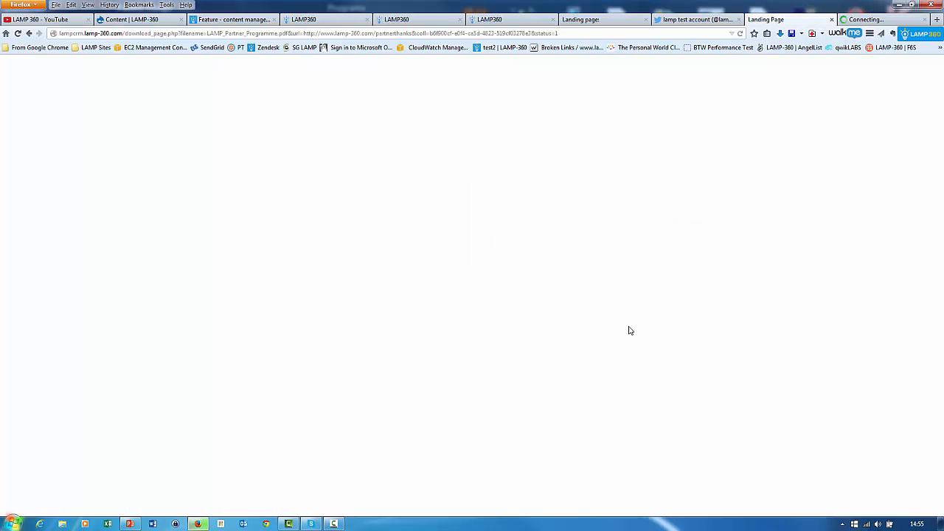
pyautogui.click(870, 20)
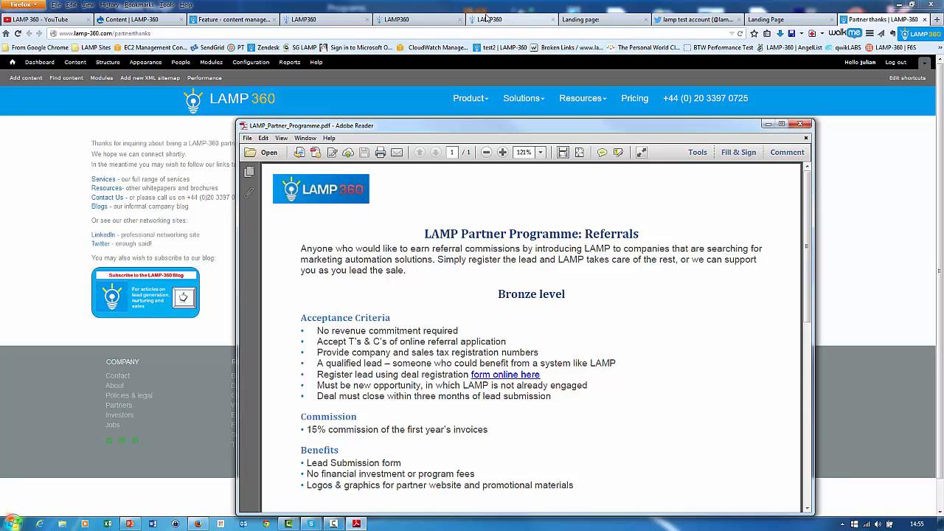
# Return to the Partner & Reseller Referral Scheme record in the CRM, reload it and check its registrations.
pyautogui.click(487, 21)
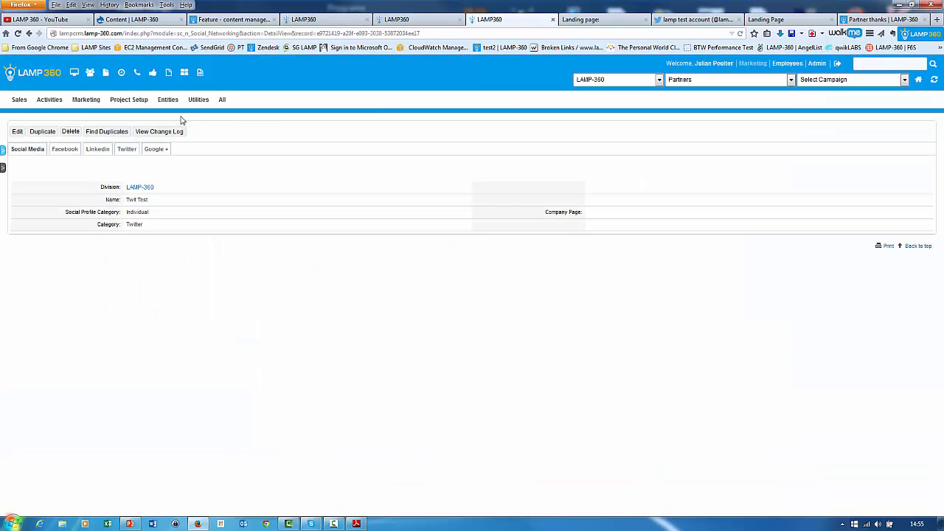
pyautogui.click(407, 22)
pyautogui.click(18, 34)
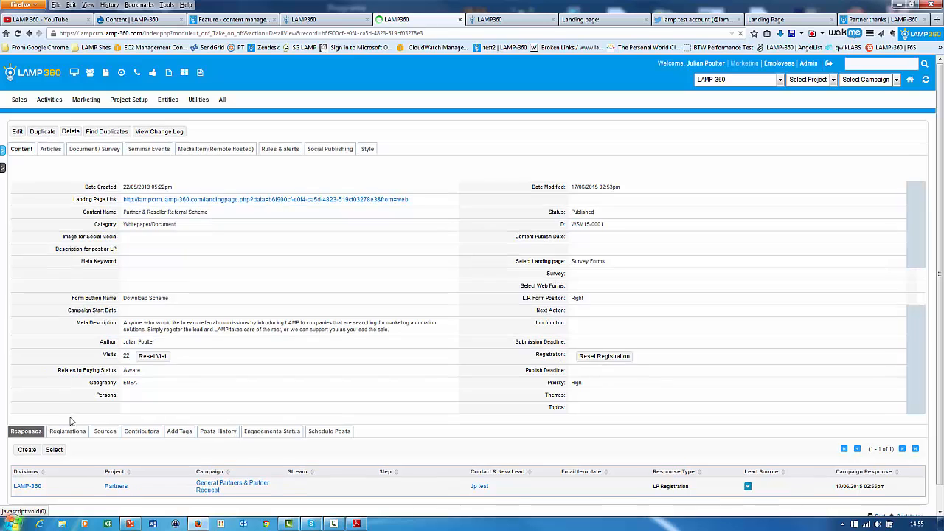
pyautogui.click(67, 431)
pyautogui.scroll(-2, 323, 302)
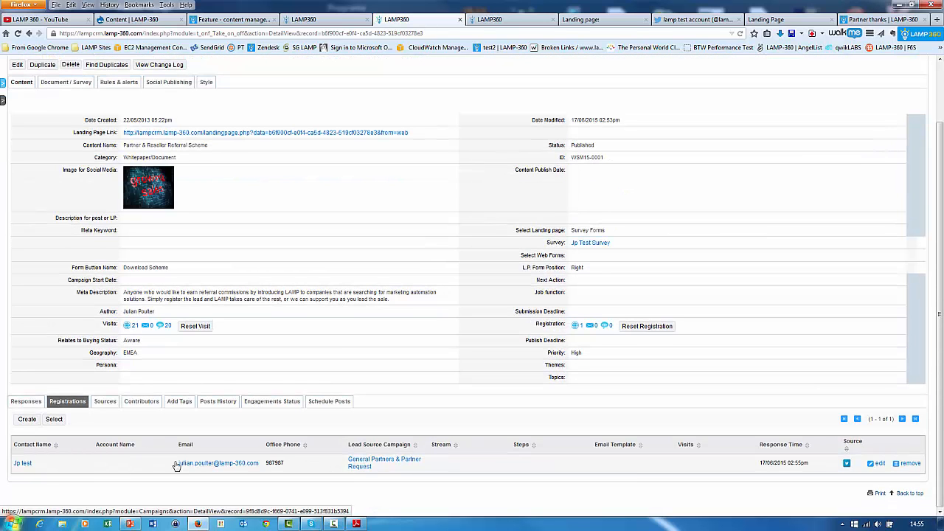
# Open the newly registered contact's record and examine its campaign responses.
pyautogui.click(23, 464)
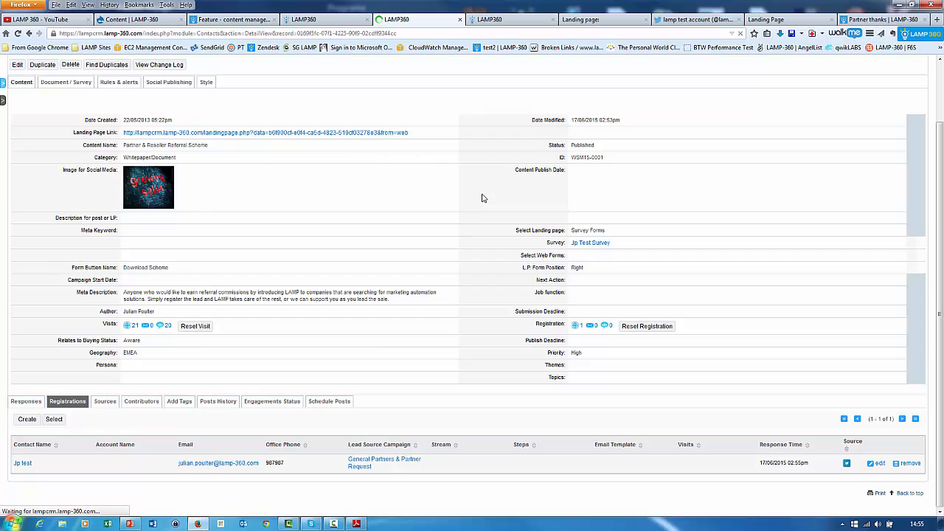
pyautogui.scroll(-5, 430, 304)
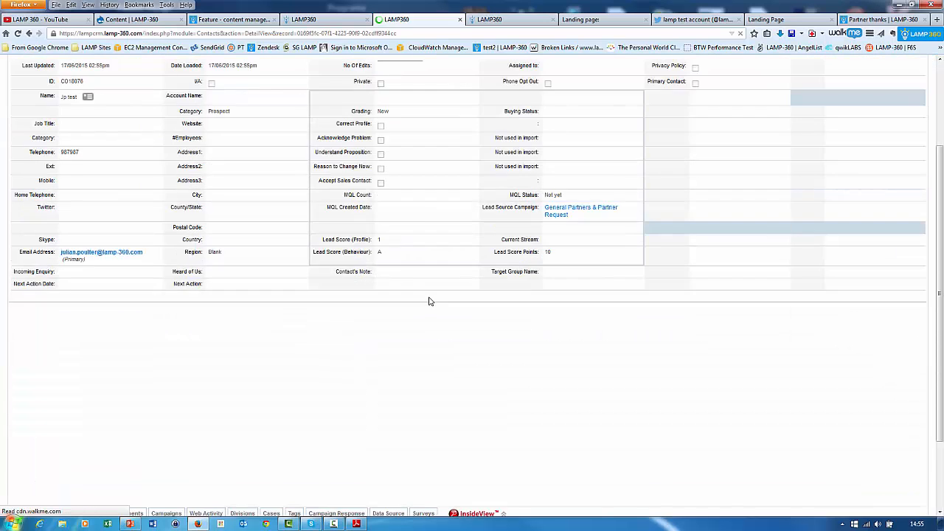
pyautogui.click(342, 417)
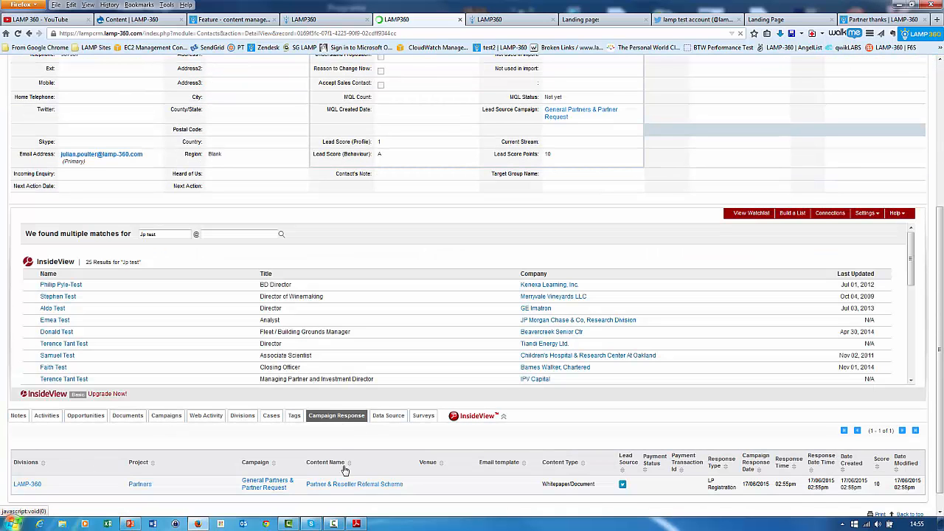